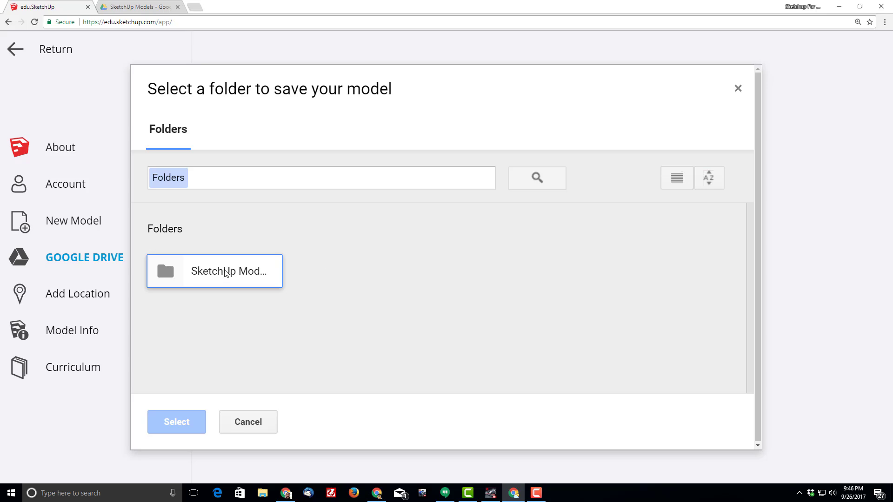
- Choose the SketchUp Models folder in Google Drive as the save location for the model
click(207, 274)
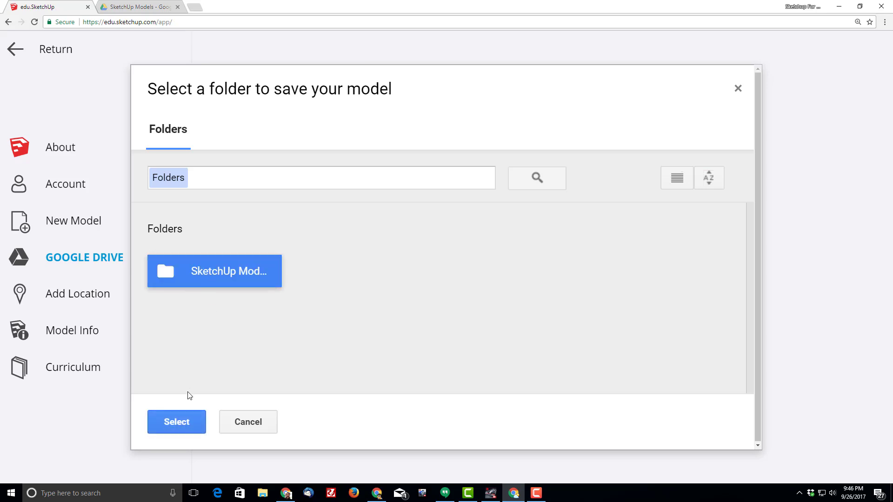
click(176, 422)
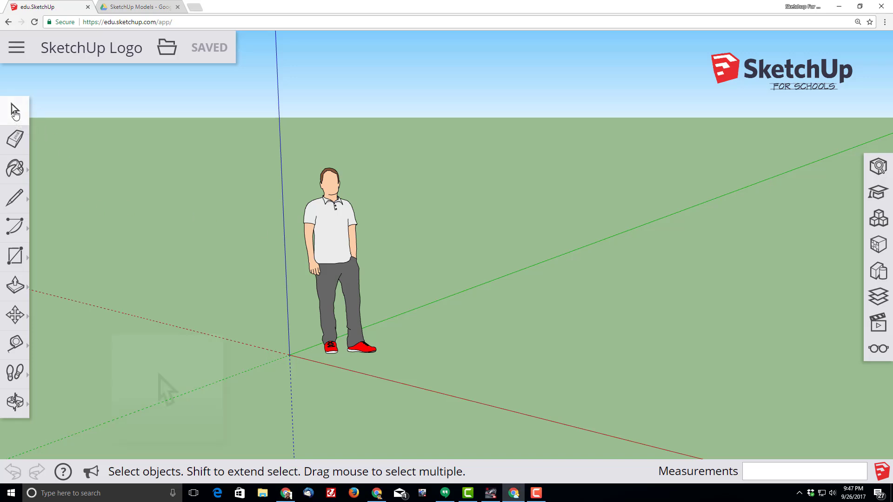
- Delete the default human figure standing near the origin and save the model
click(333, 242)
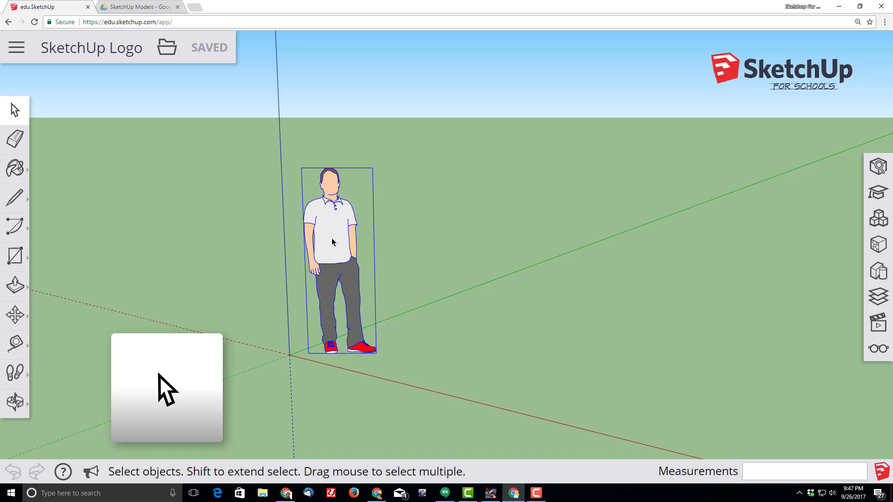
key(Delete)
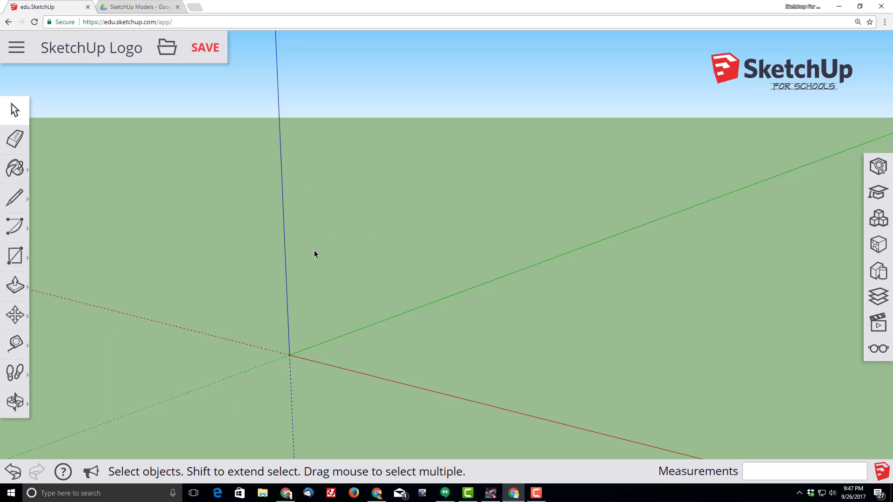
click(203, 53)
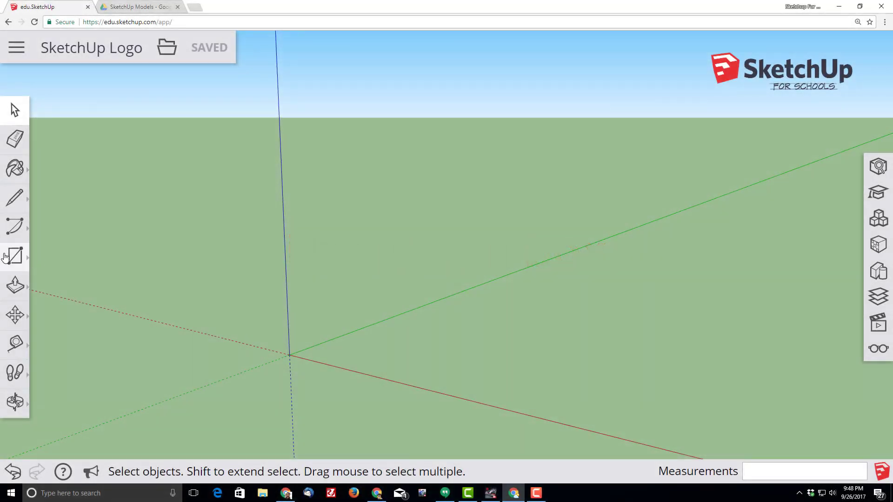
- Draw a 3' by 3' square on the ground starting at the origin, and save the model
click(10, 258)
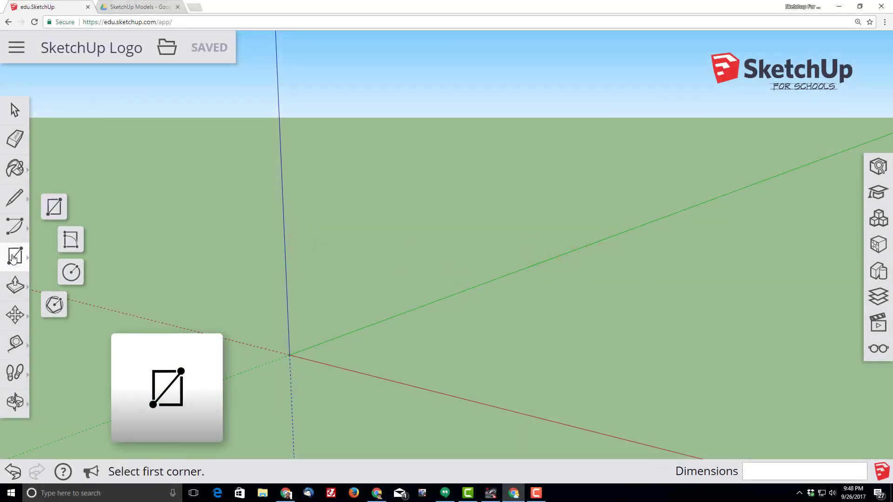
click(54, 210)
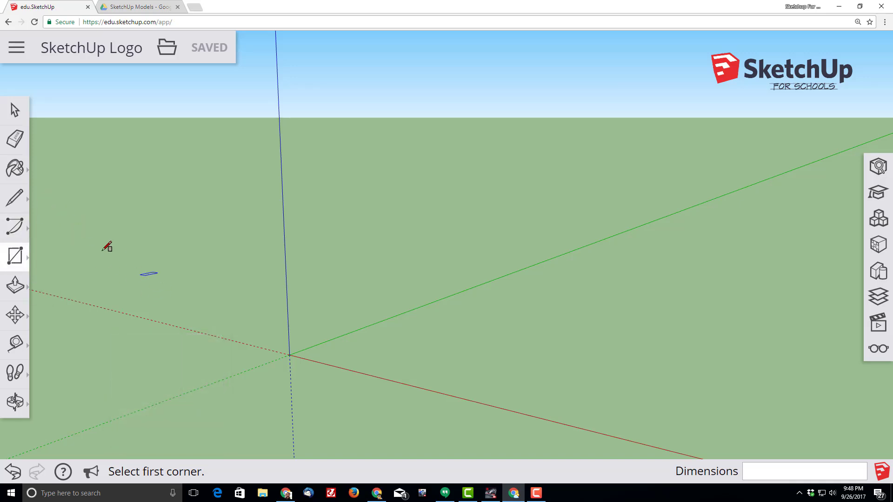
click(290, 353)
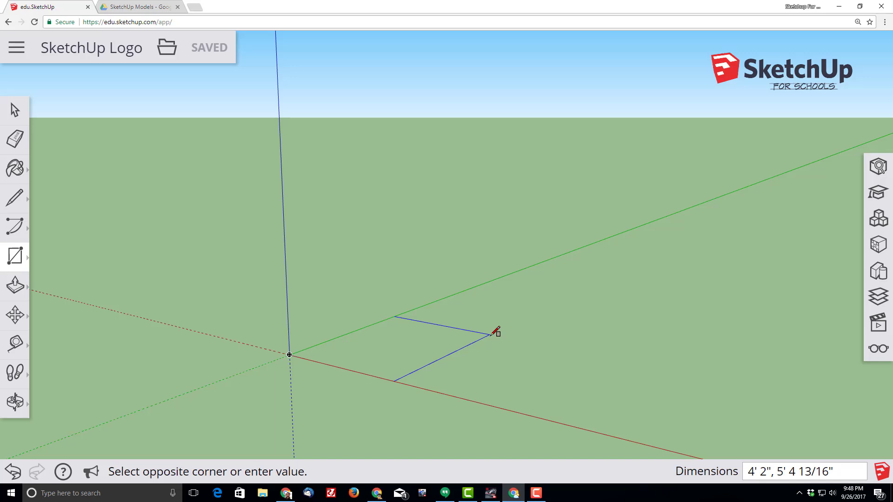
text(3',3)
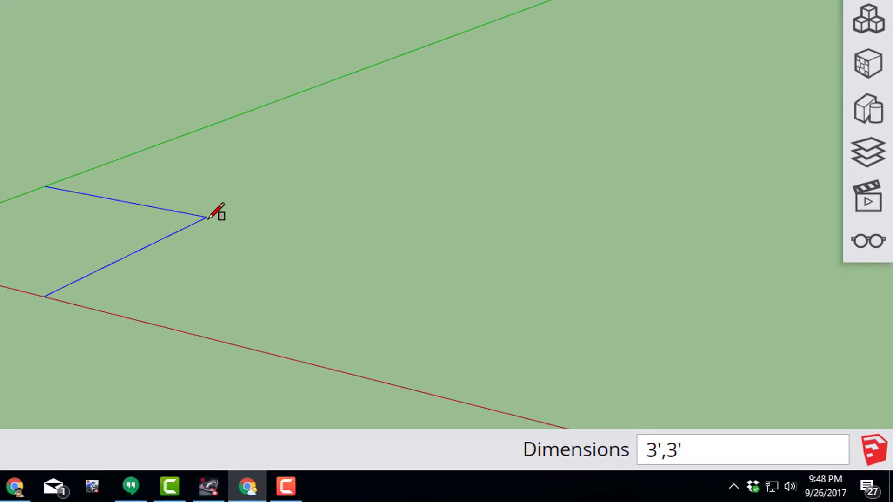
key(Return)
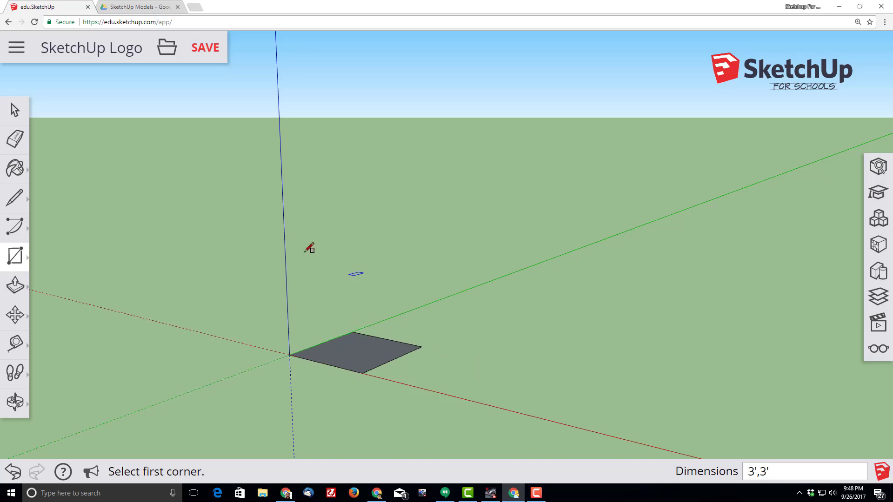
click(205, 52)
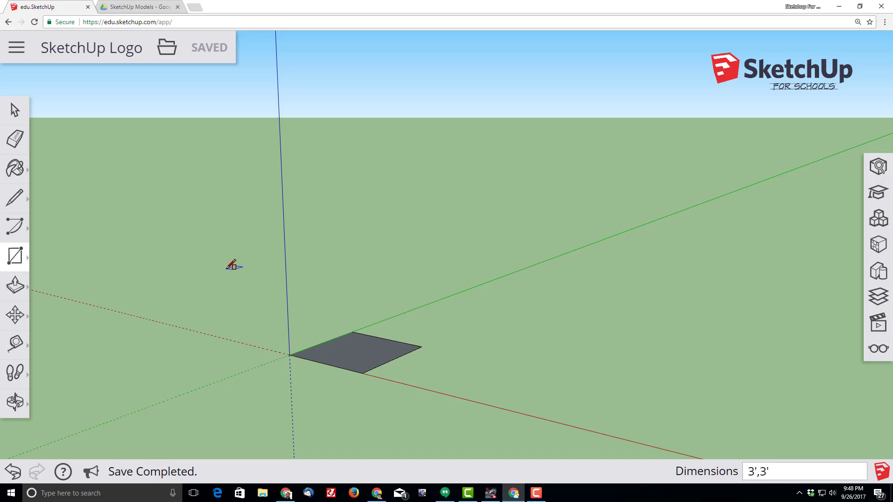
- Push/Pull the ground square up 3' to form a cube, and save the model
mouse_move(15, 290)
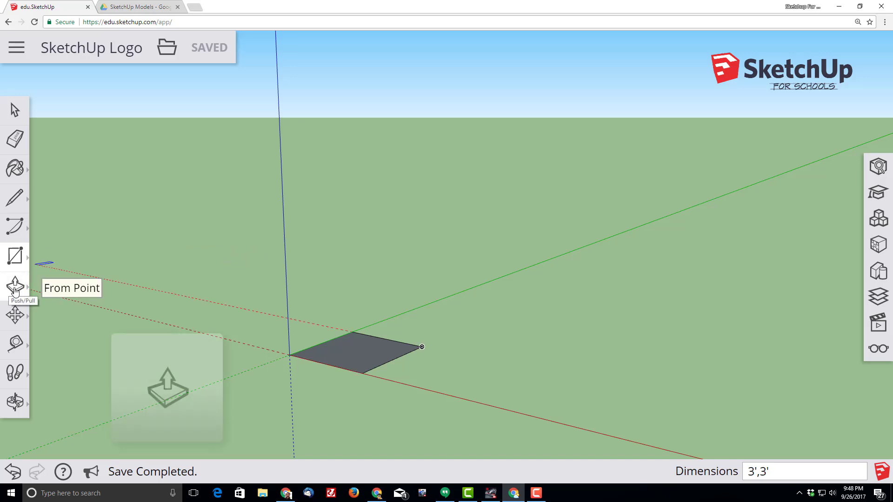
click(14, 290)
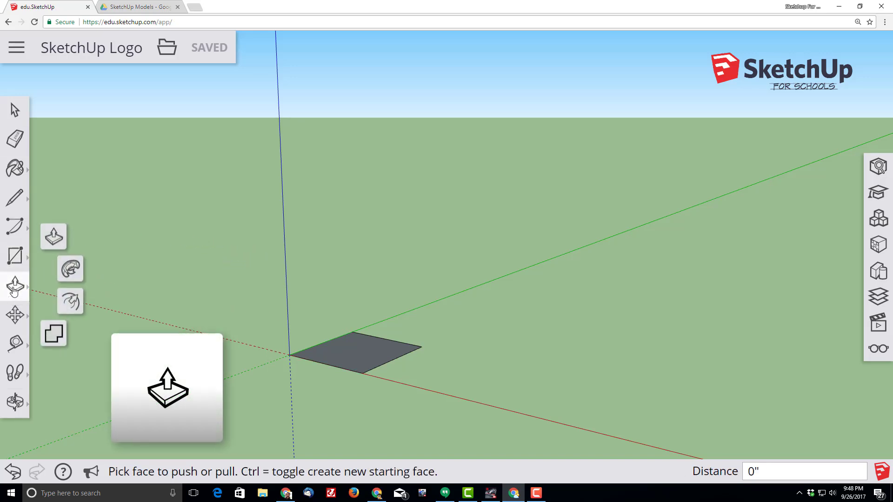
click(61, 241)
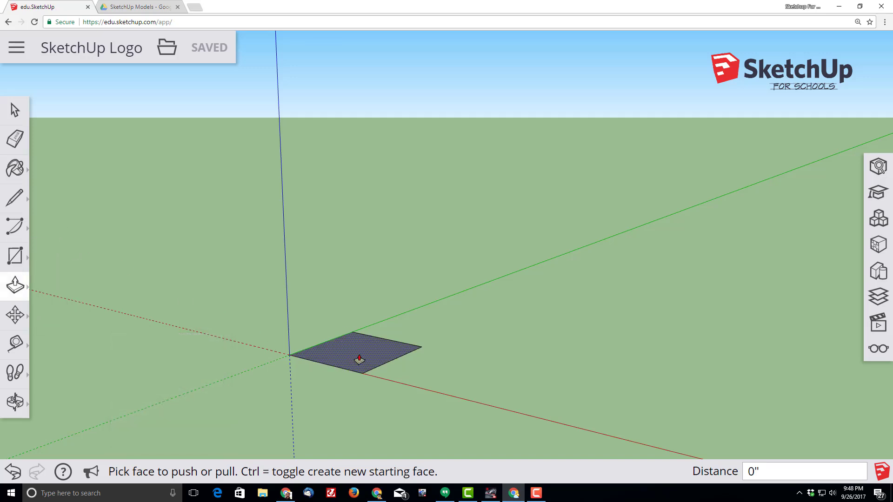
drag(359, 360, 318, 285)
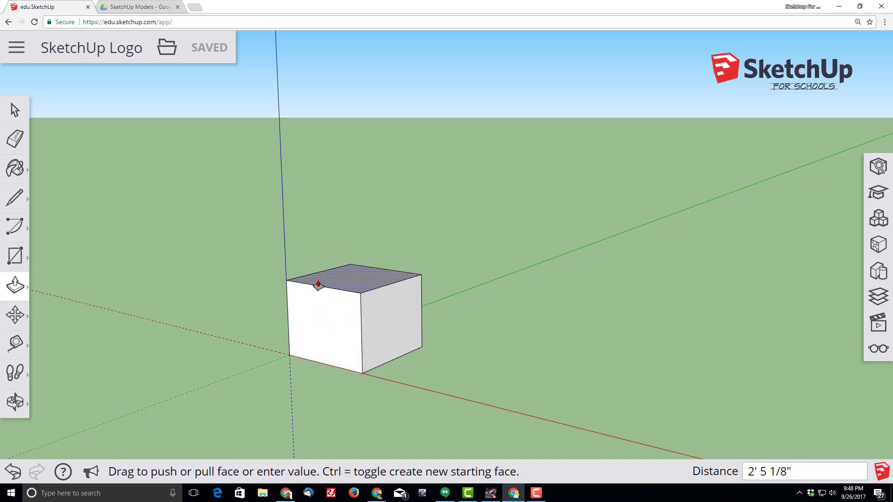
text(3)
key(Return)
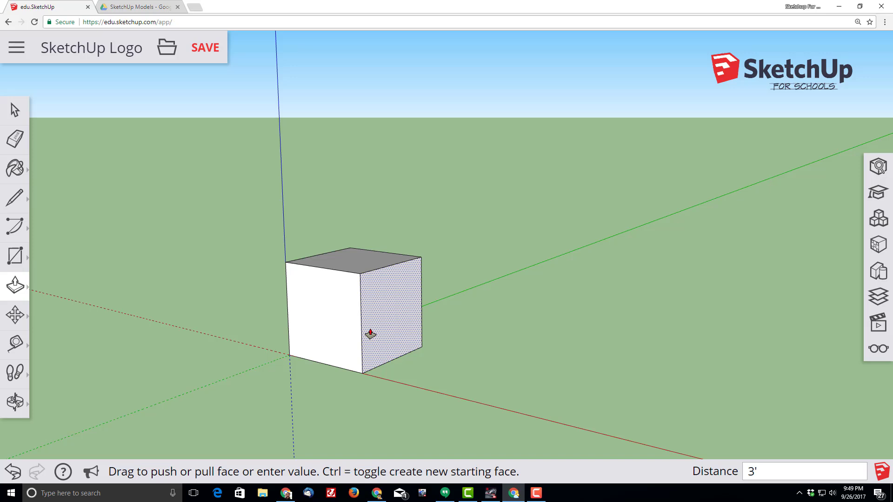
click(210, 51)
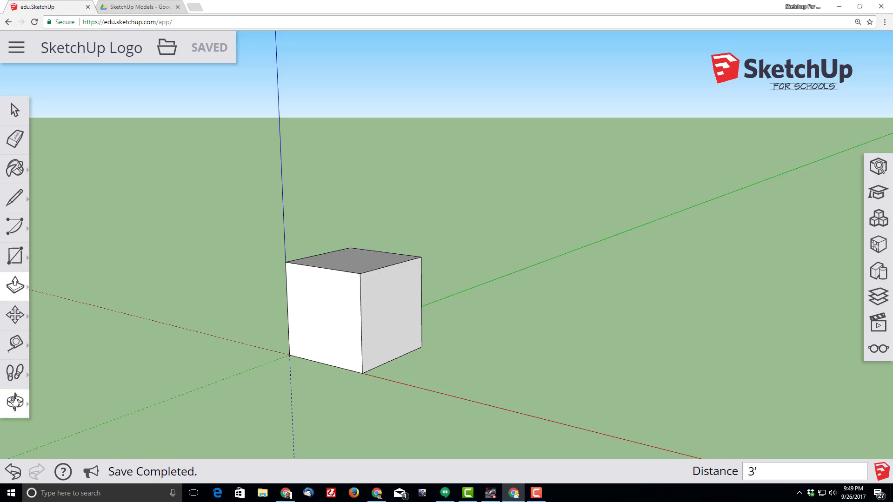
- Draw a 2' by 2' square on the cube's top face, starting at the corner directly above the origin
click(14, 401)
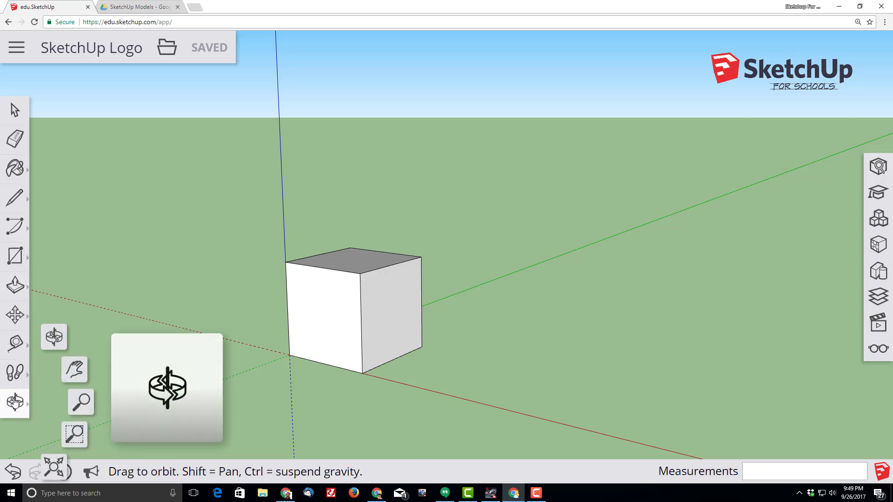
click(53, 338)
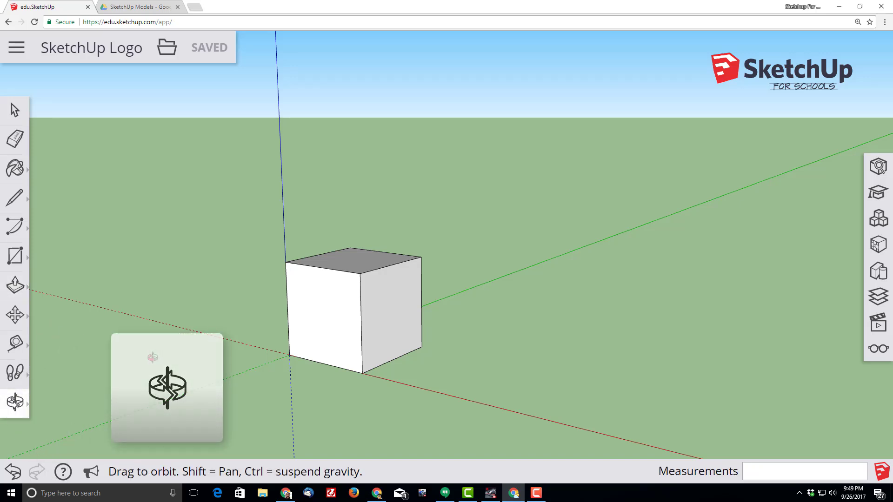
drag(133, 359, 399, 405)
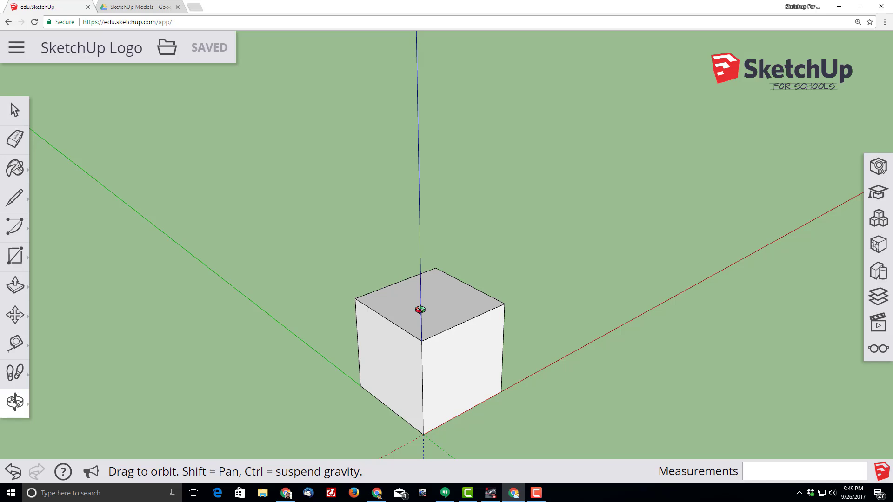
click(16, 258)
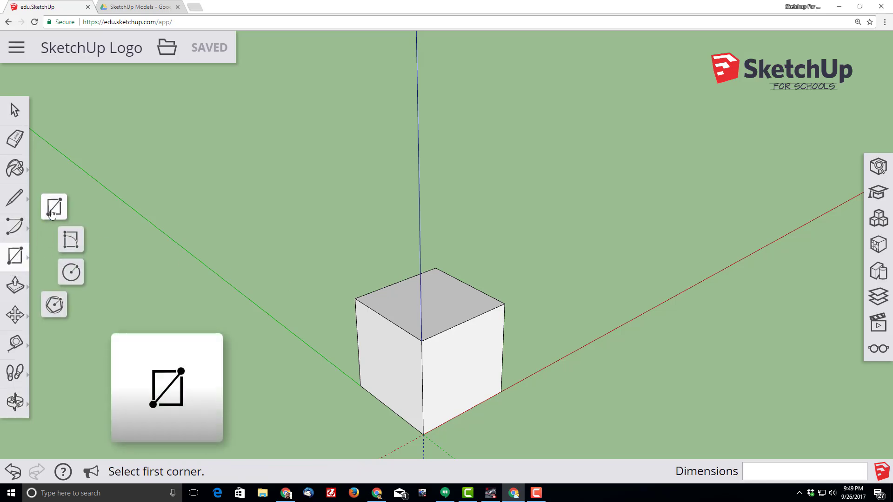
click(422, 341)
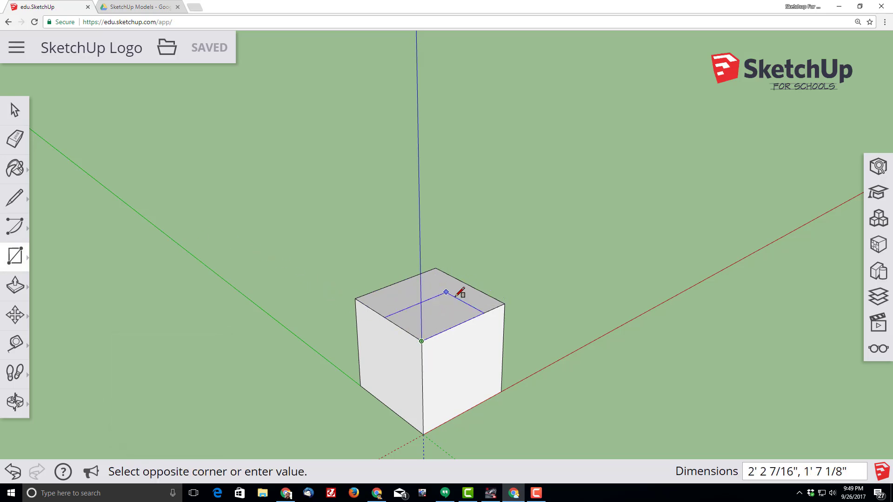
text(2',2)
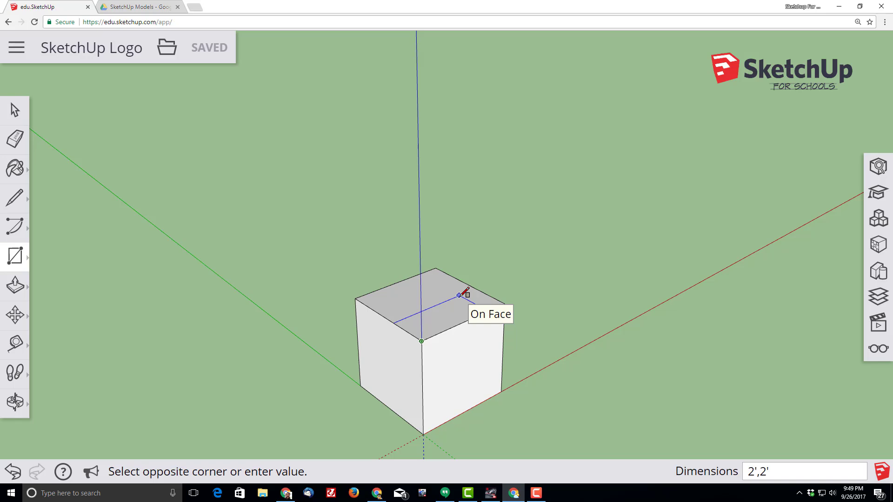
key(Return)
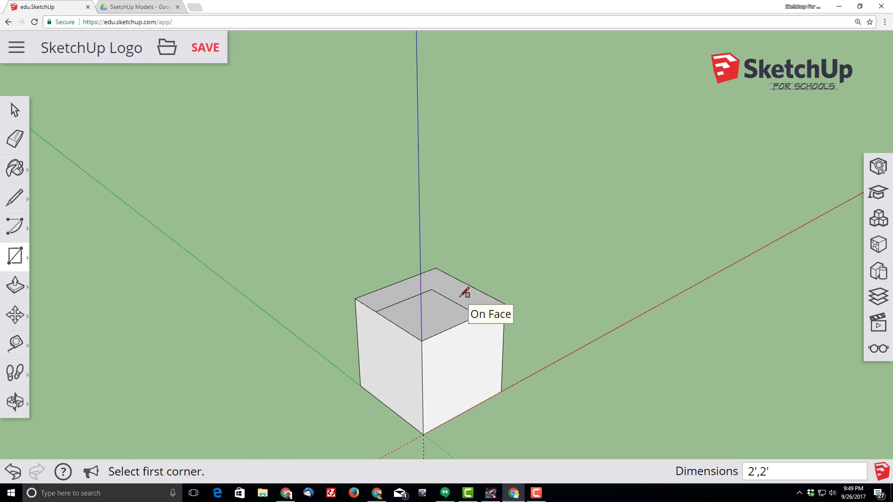
- Draw a 1' by 1' square on the top face from the same corner above the origin
click(421, 341)
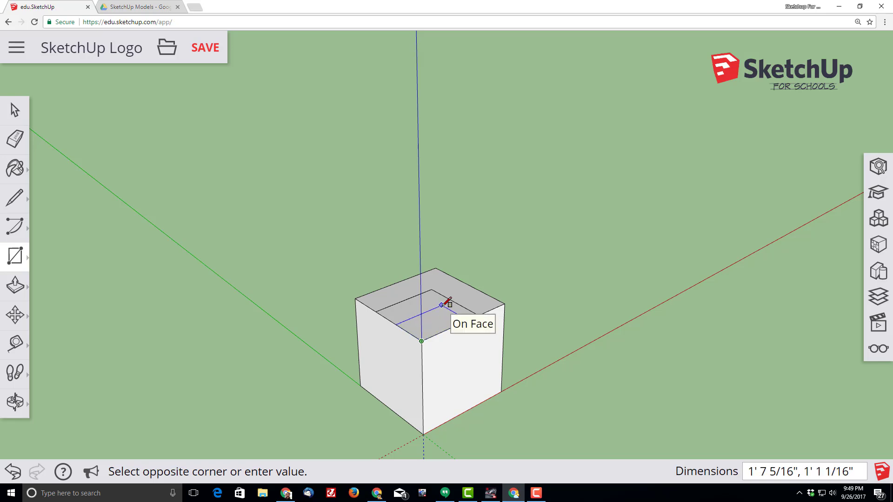
text(1',1)
key(Return)
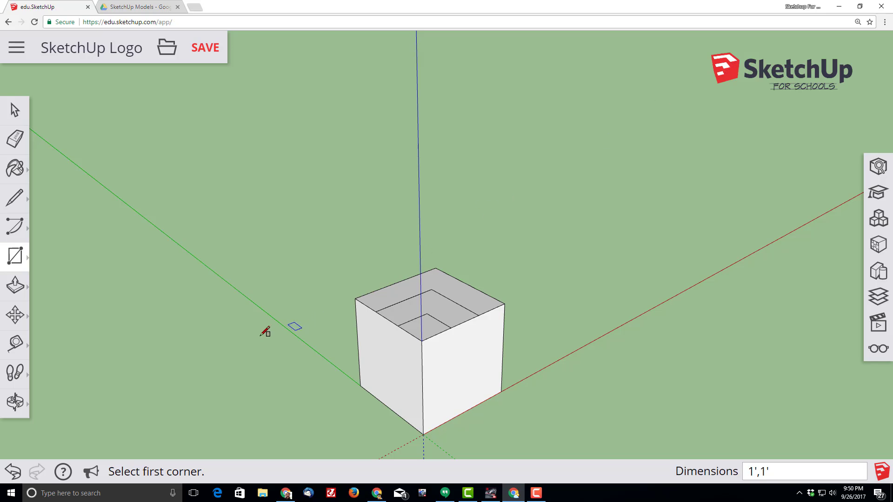
- Push the 1' corner square down 2' into the cube, and save the model
click(14, 290)
click(54, 246)
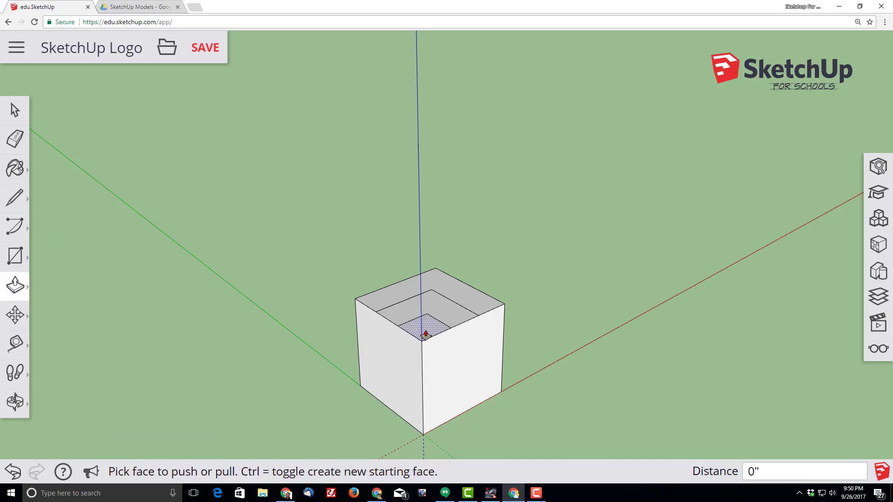
drag(425, 334, 424, 375)
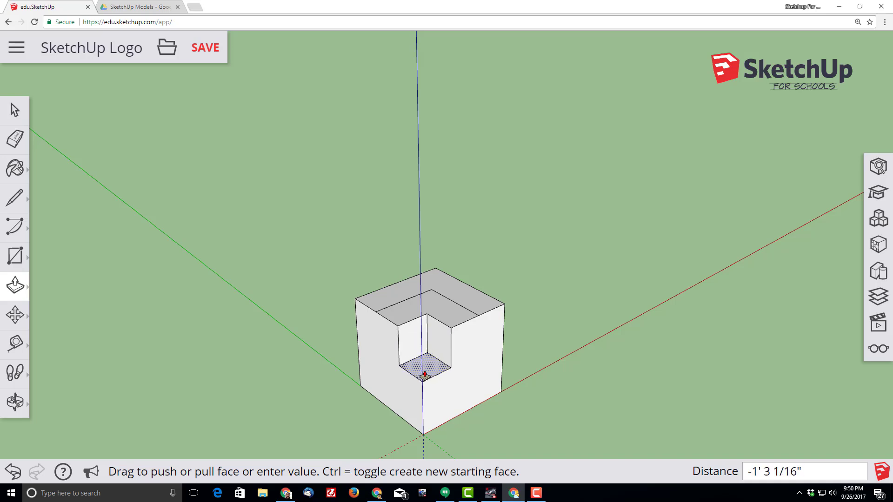
text(2)
key(Return)
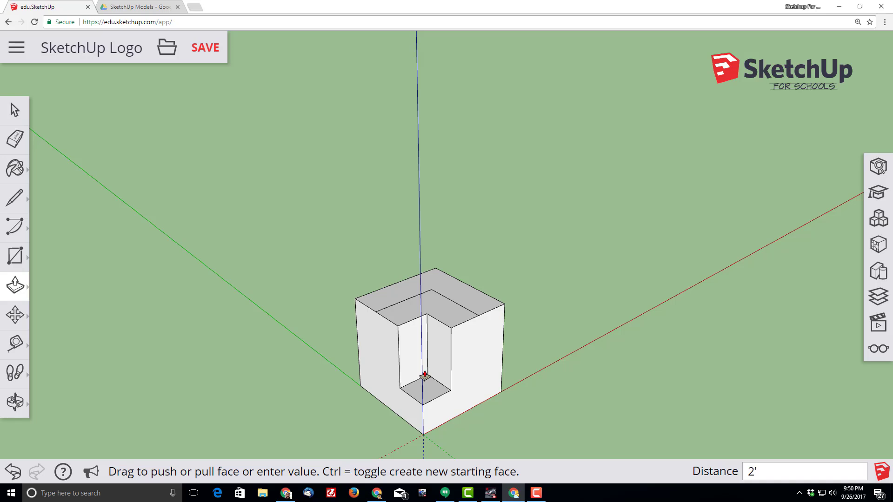
click(213, 49)
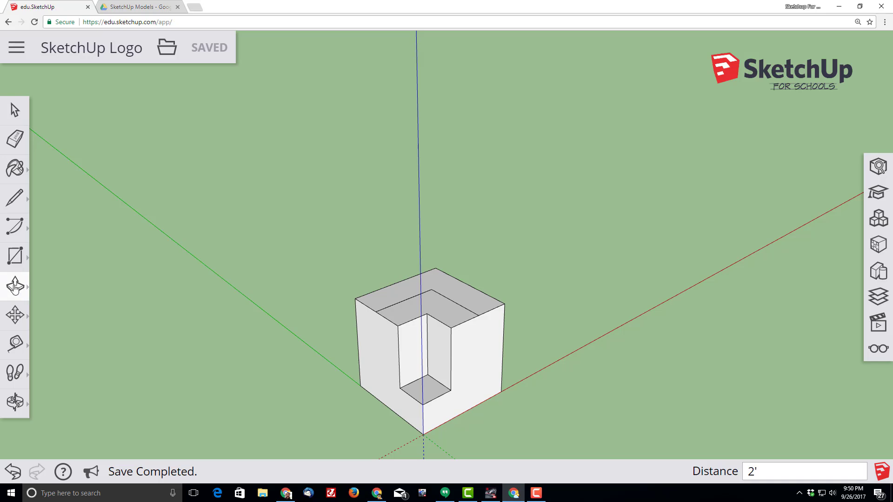
- Push the L-shaped face around the corner cutout down 1' to form the middle step, and save the model
click(15, 287)
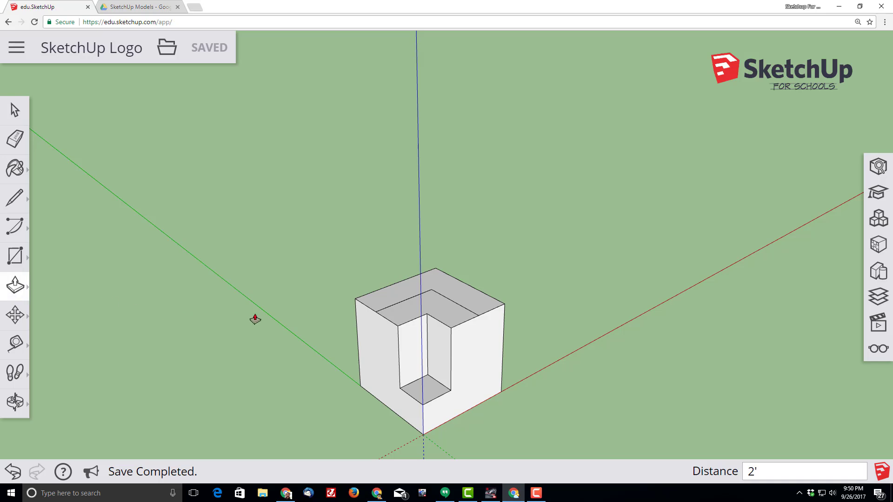
click(409, 314)
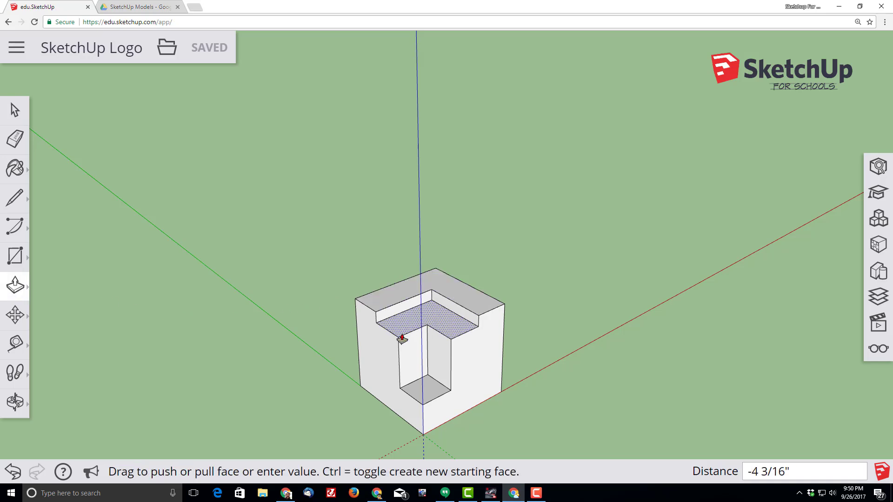
text(1)
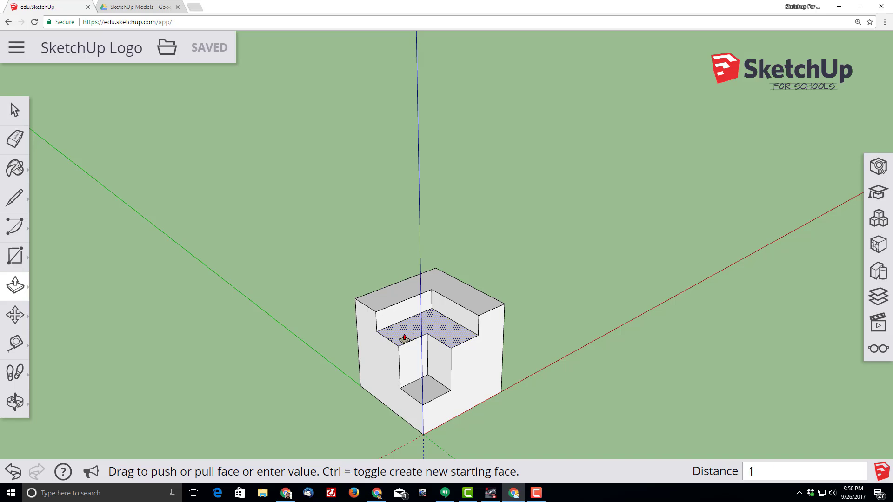
key(Return)
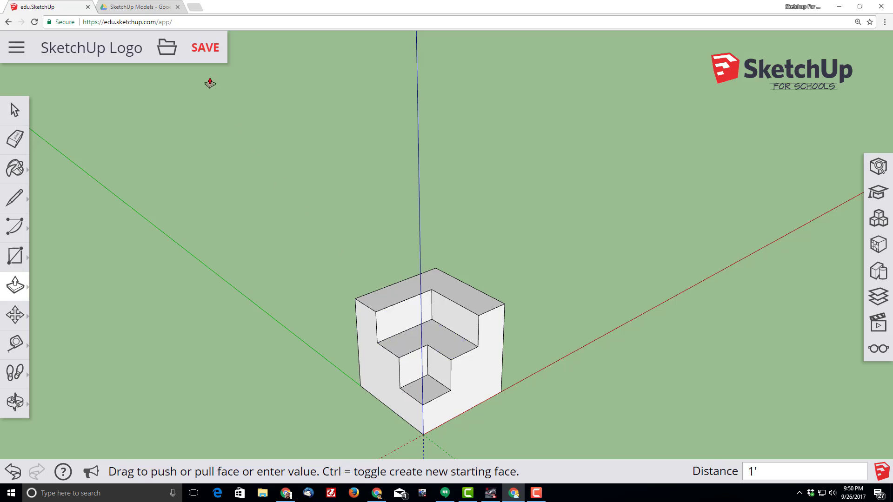
click(205, 54)
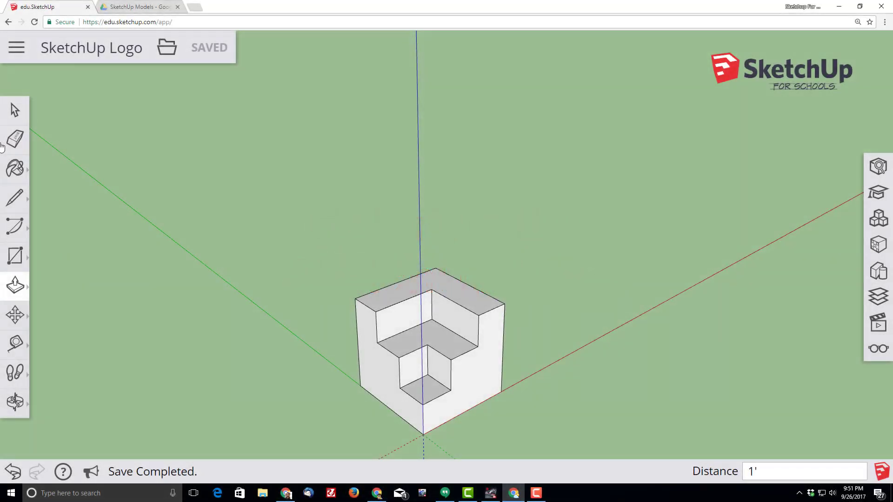
- Select the entire stepped cube, then remove its three upward-facing step faces from the selection
click(15, 112)
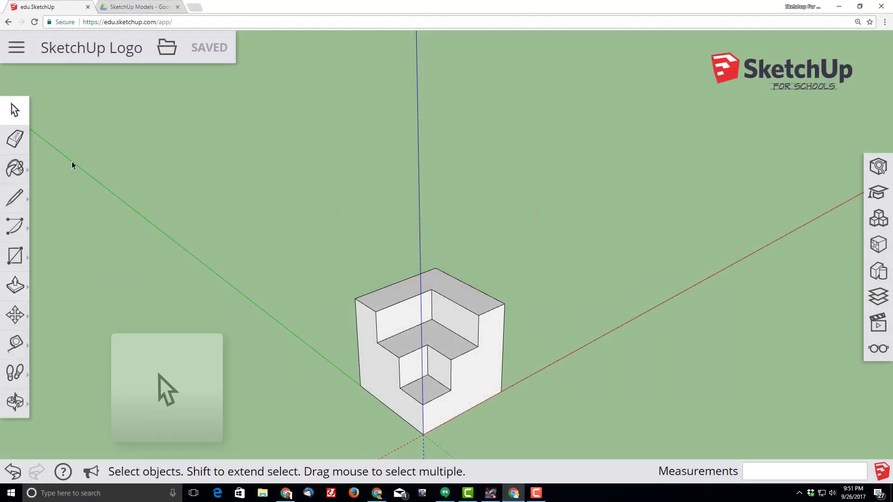
drag(170, 158, 597, 456)
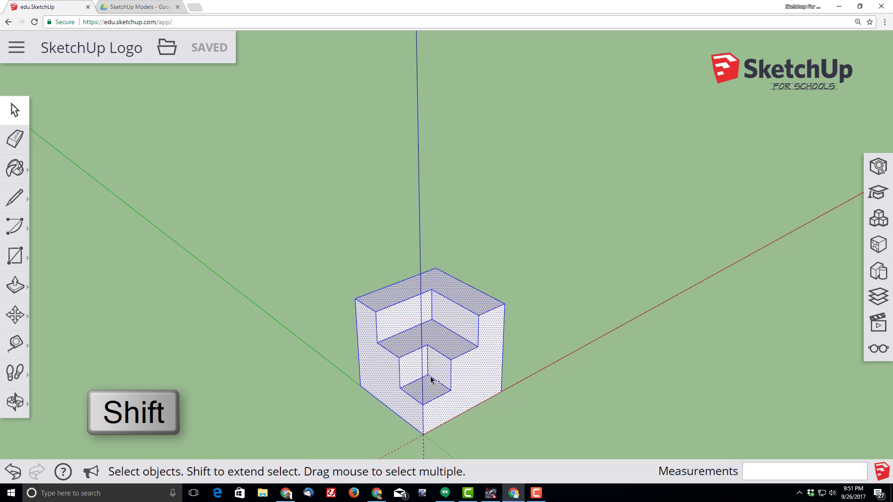
shift+click(448, 289)
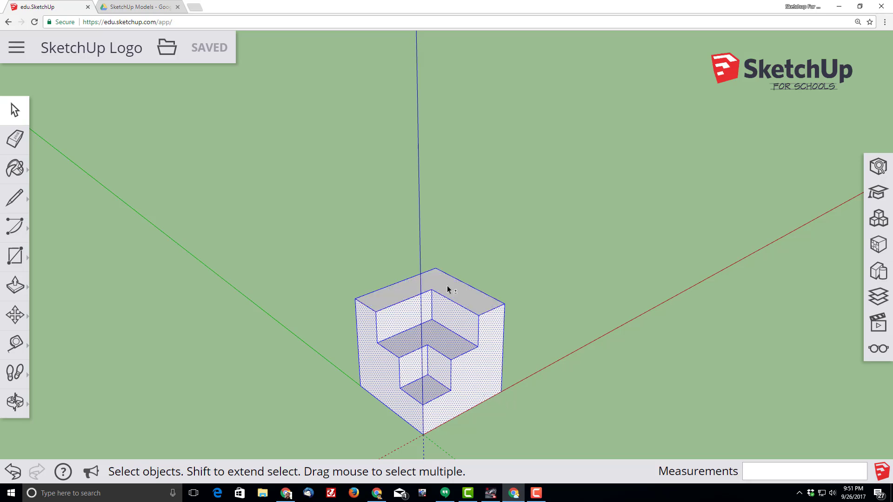
shift+click(450, 337)
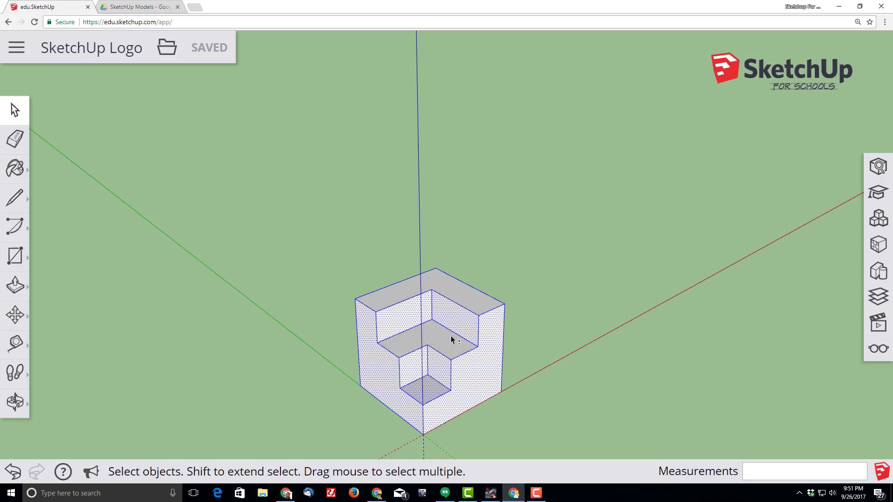
shift+click(433, 397)
- Paint all the selected vertical faces with the pure red material from the Colors collection
click(26, 168)
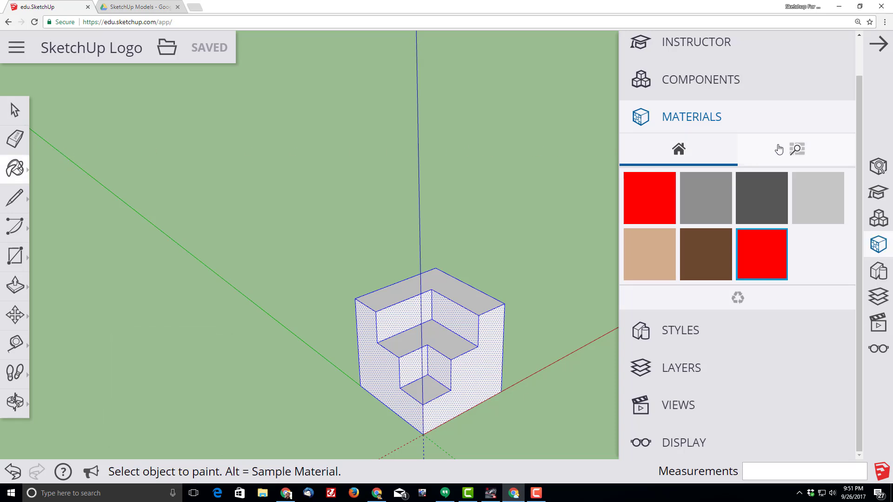
click(798, 149)
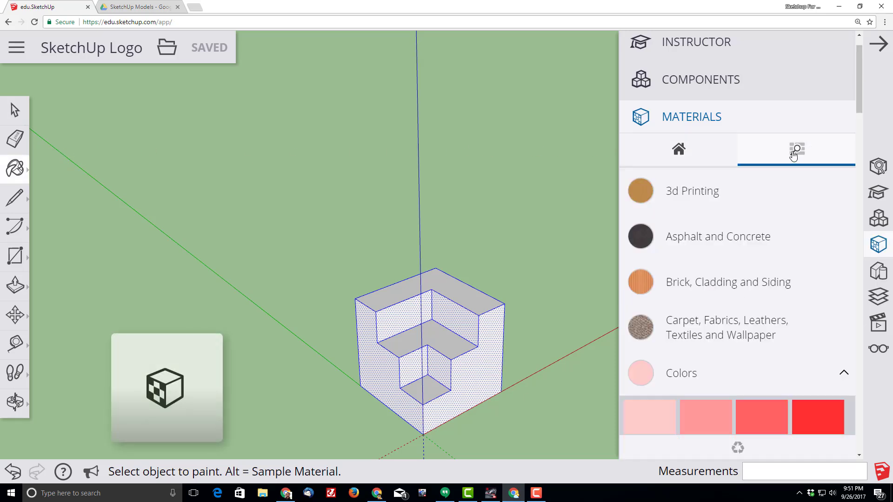
scroll(700, 172, down, 4)
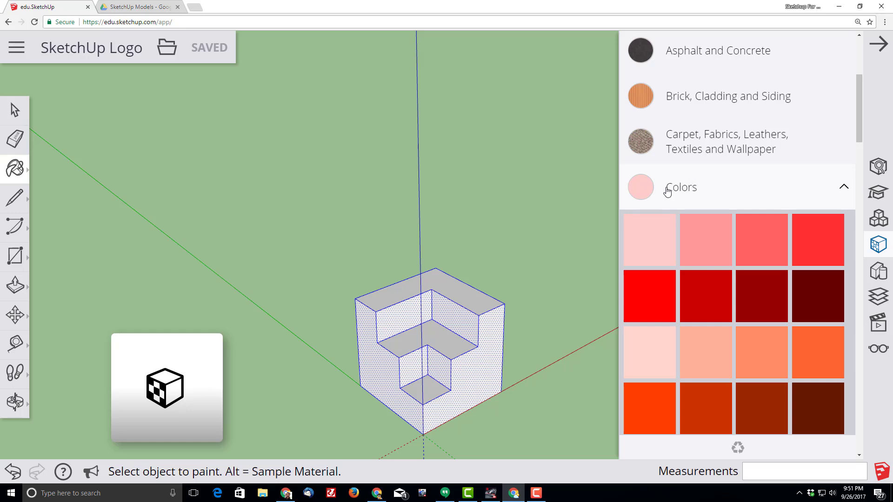
click(651, 307)
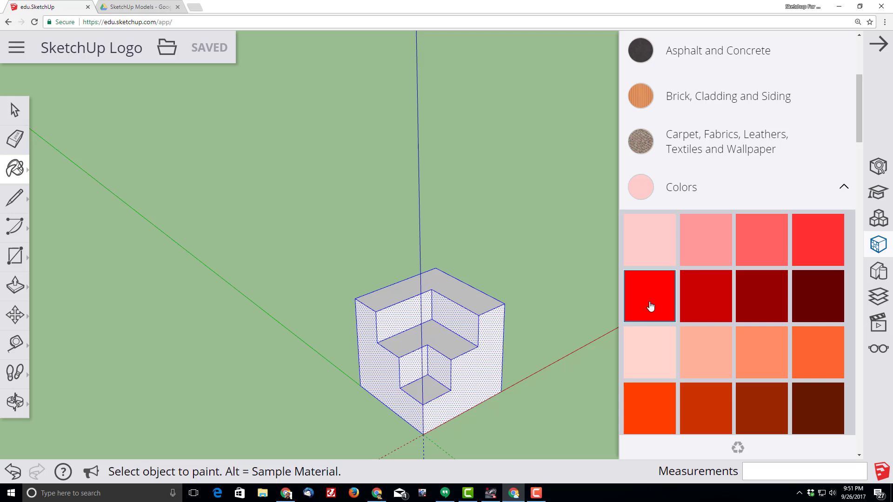
click(650, 306)
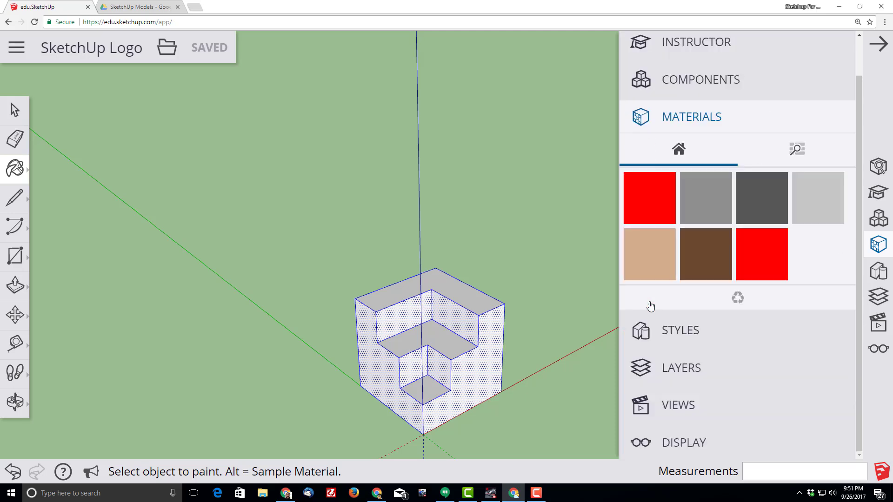
click(475, 371)
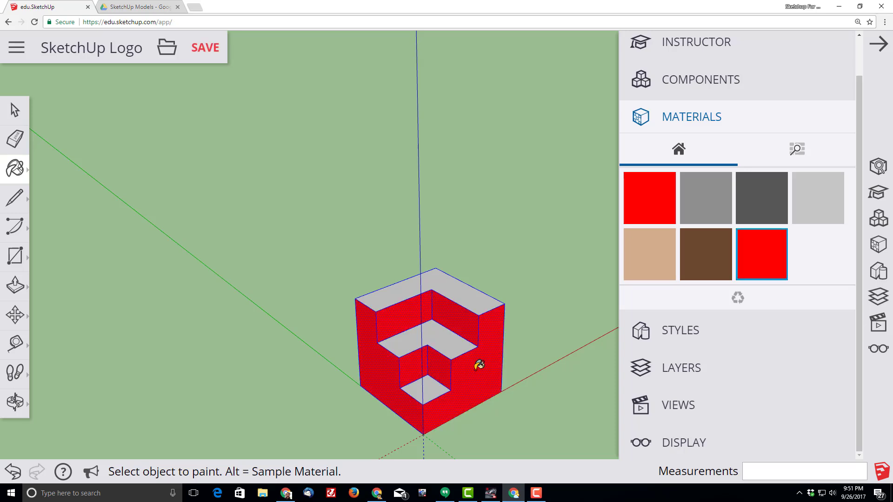
click(15, 111)
click(879, 45)
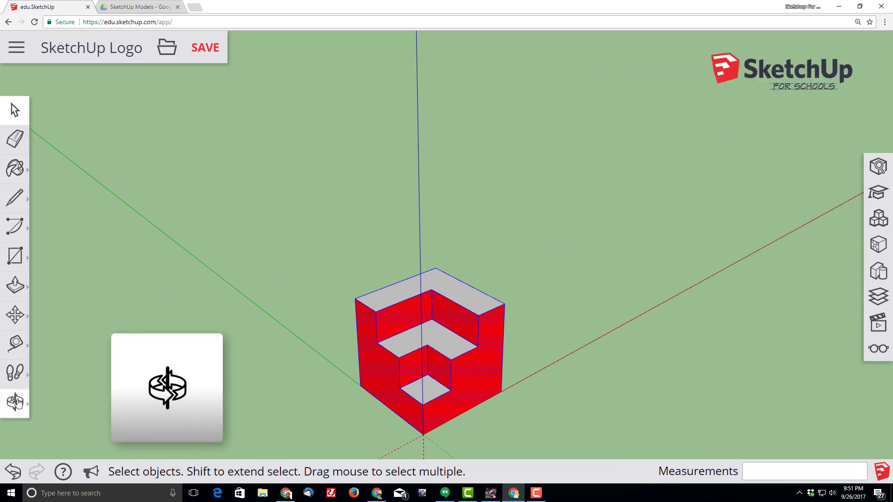
- Save the painted model and orbit around the stepped cube to inspect it from several sides
click(15, 402)
drag(216, 335, 283, 178)
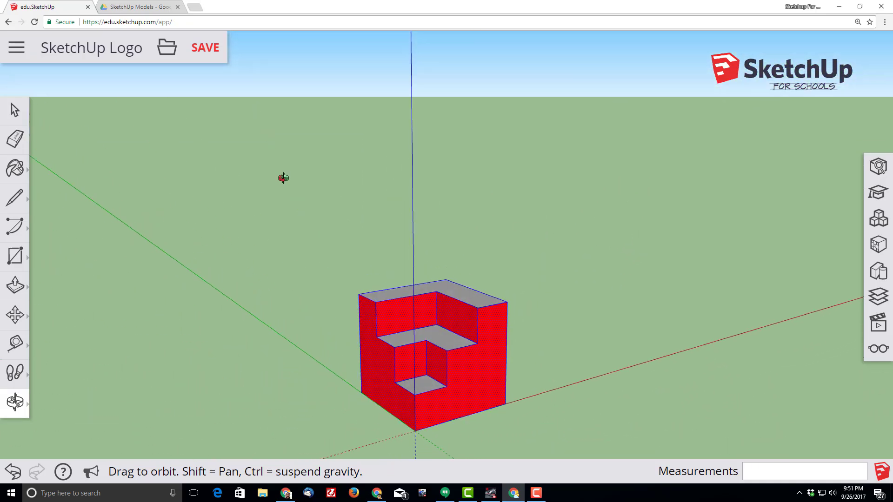
click(208, 54)
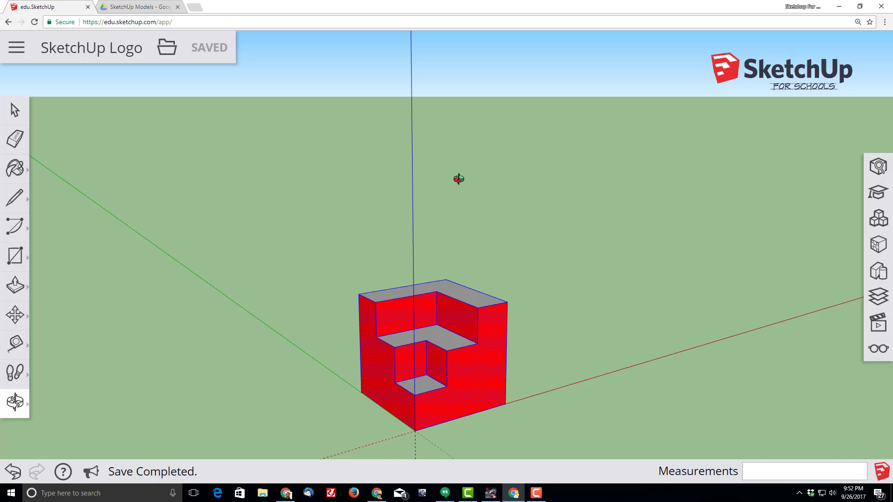
drag(500, 196, 623, 286)
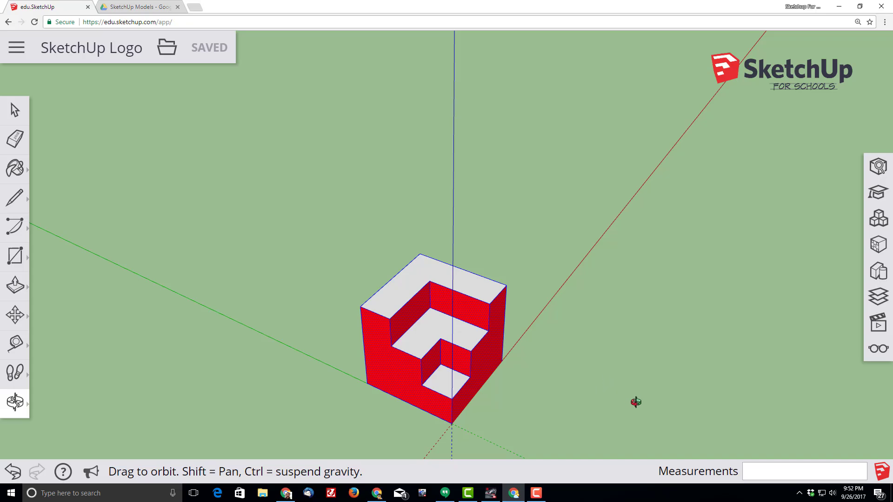
drag(634, 403, 465, 413)
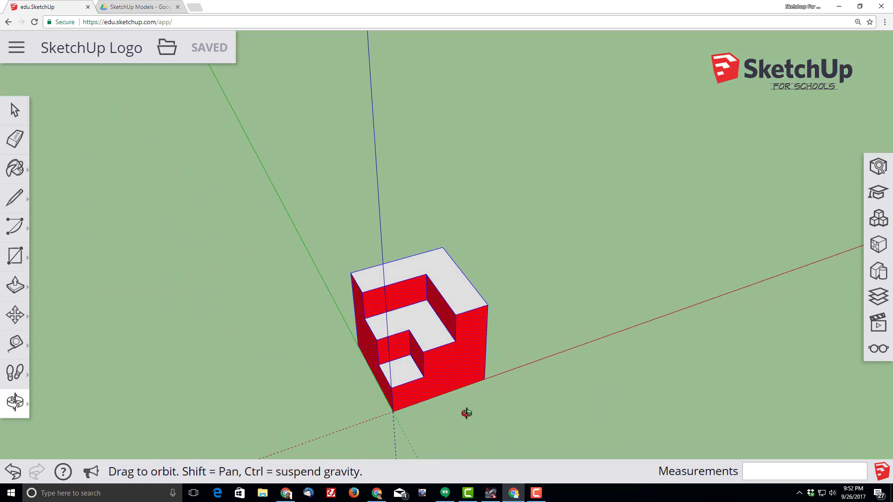